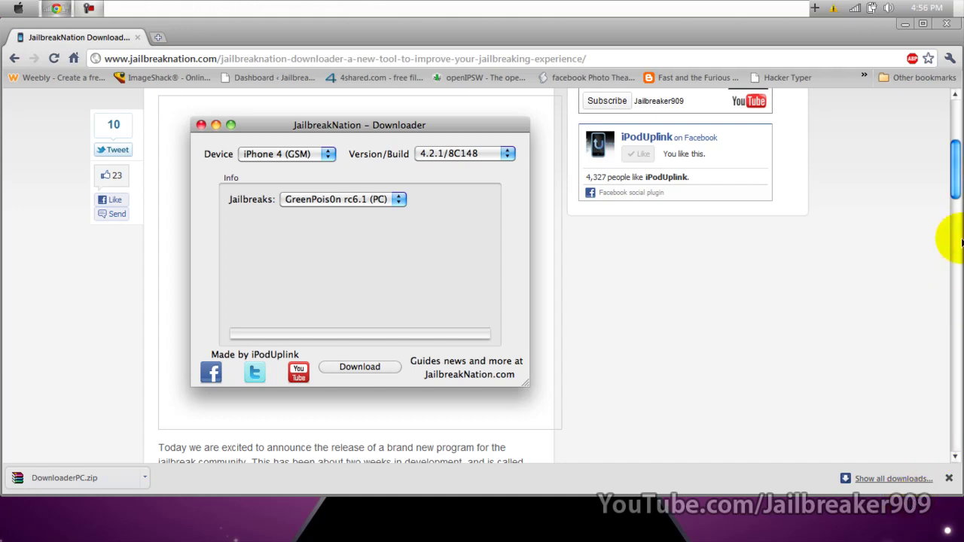
{"action": "left_click_drag", "start_coordinate": [955, 189], "coordinate": [961, 177]}
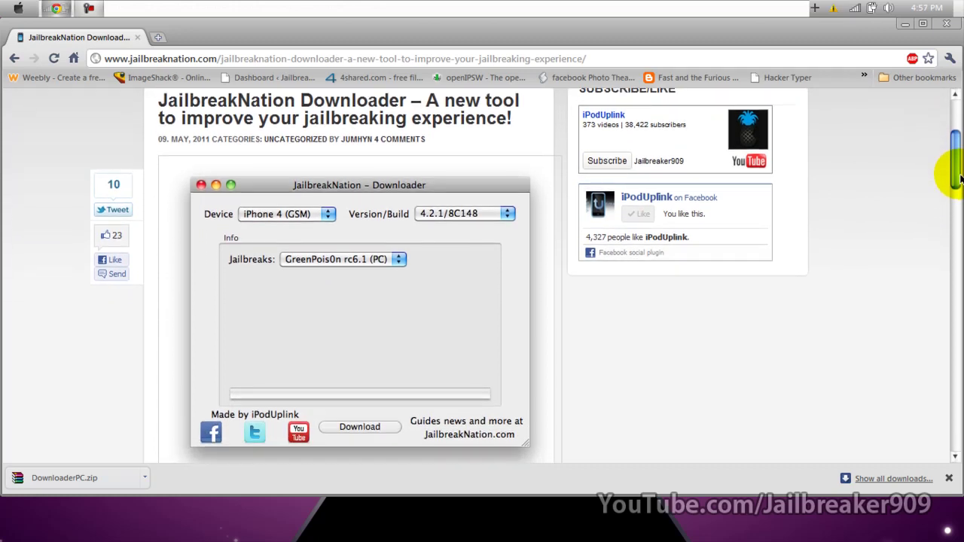
{"action": "left_click_drag", "start_coordinate": [960, 178], "coordinate": [960, 183]}
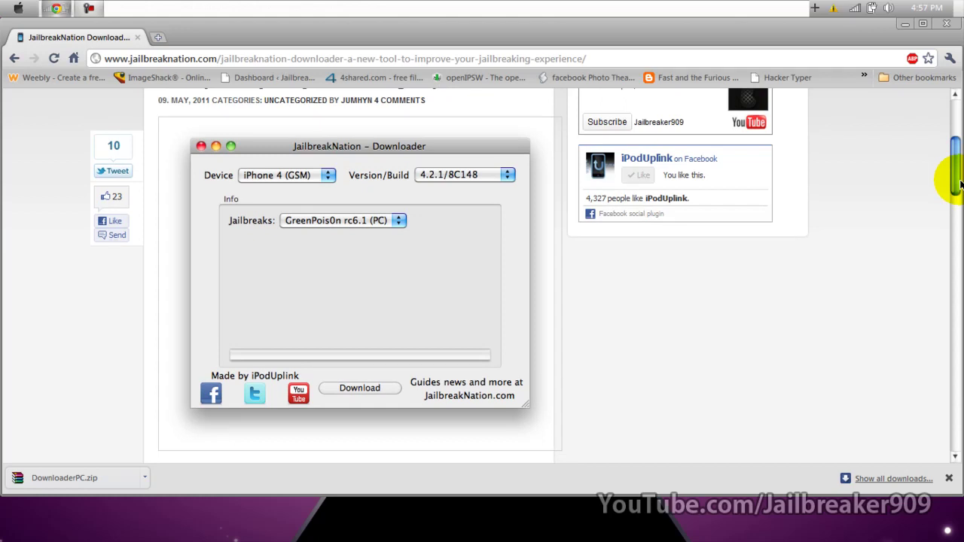
{"action": "left_click_drag", "start_coordinate": [961, 183], "coordinate": [958, 233]}
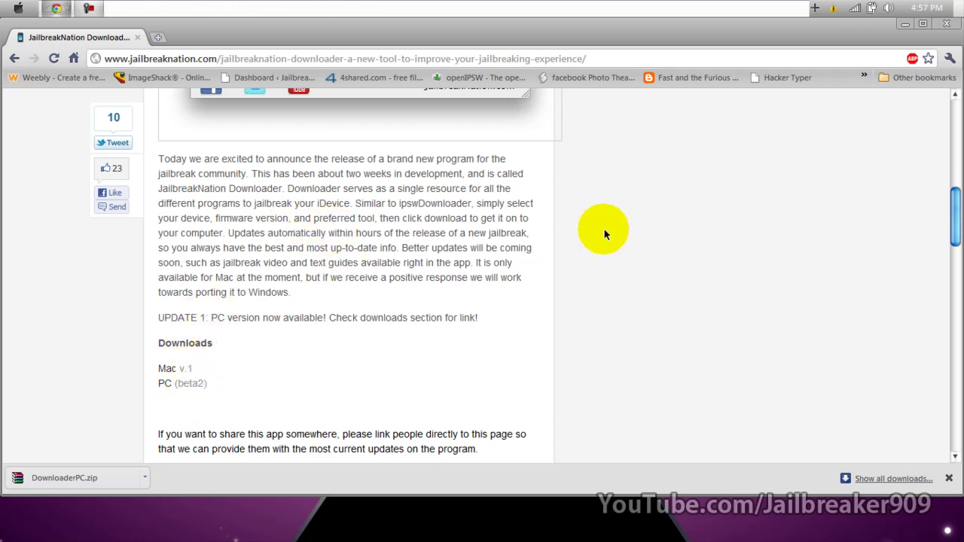
{"action": "left_click_drag", "start_coordinate": [956, 218], "coordinate": [957, 172]}
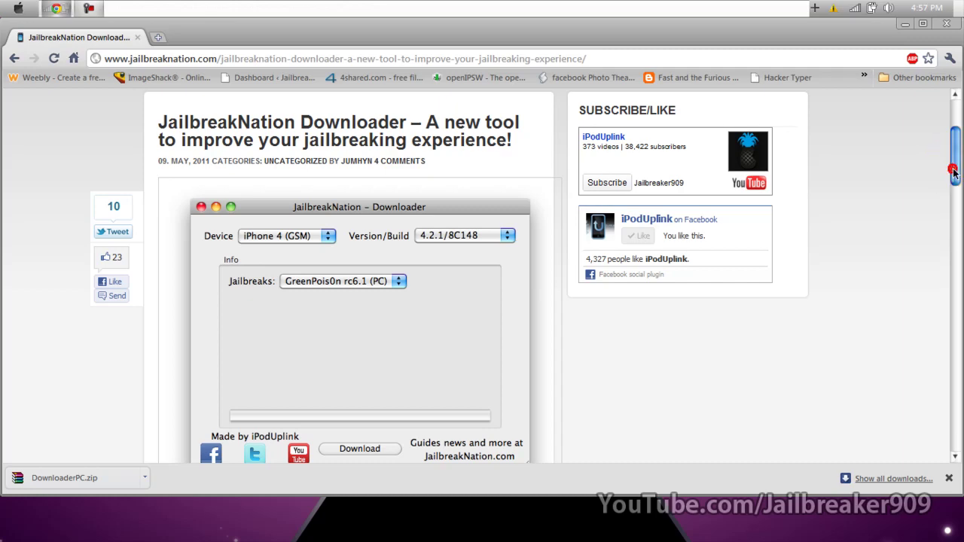
{"action": "left_click_drag", "start_coordinate": [955, 173], "coordinate": [955, 176]}
- Download the PC (beta2) DownloaderPC.zip from the JailbreakNation page, then minimize Chrome
{"action": "left_click", "coordinate": [907, 25]}
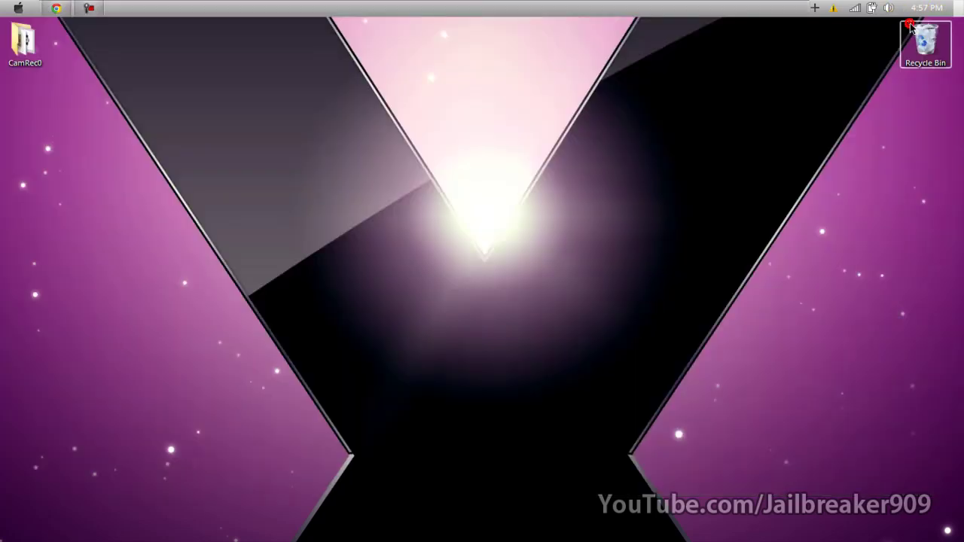
{"action": "left_click", "coordinate": [55, 7]}
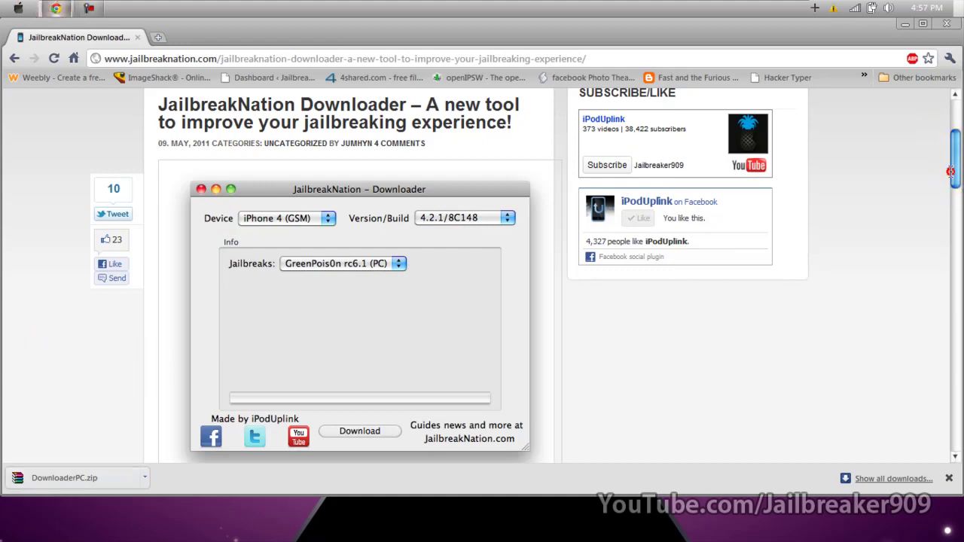
{"action": "left_click_drag", "start_coordinate": [951, 172], "coordinate": [954, 235]}
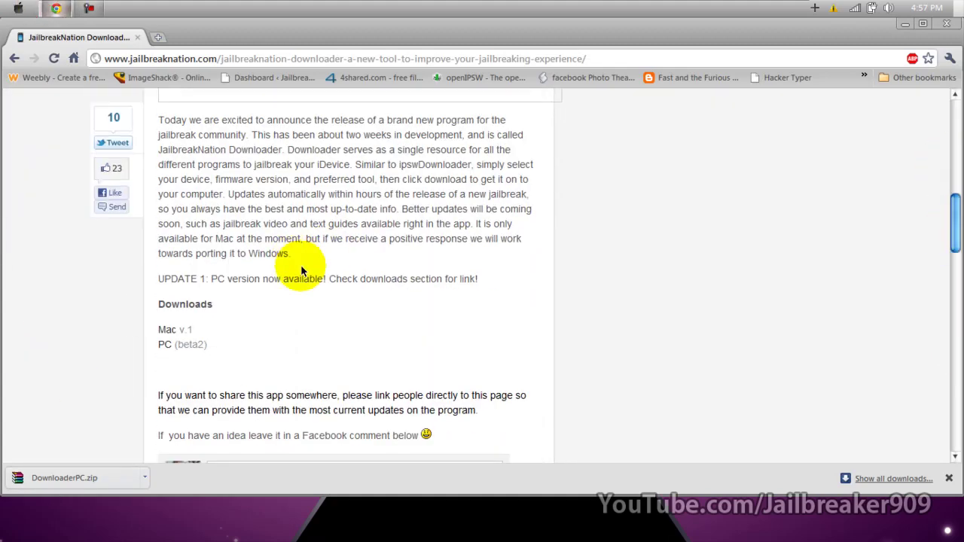
{"action": "left_click", "coordinate": [165, 345]}
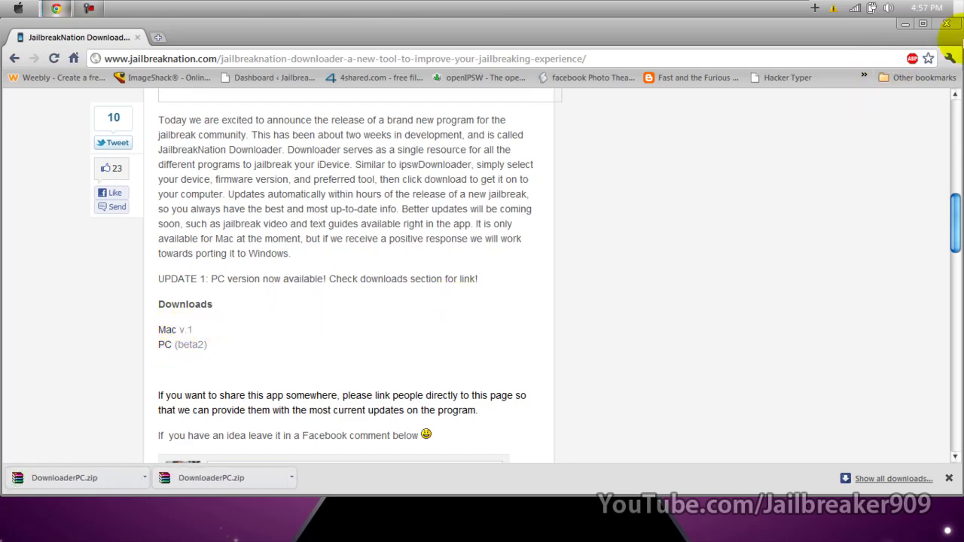
{"action": "left_click", "coordinate": [907, 23]}
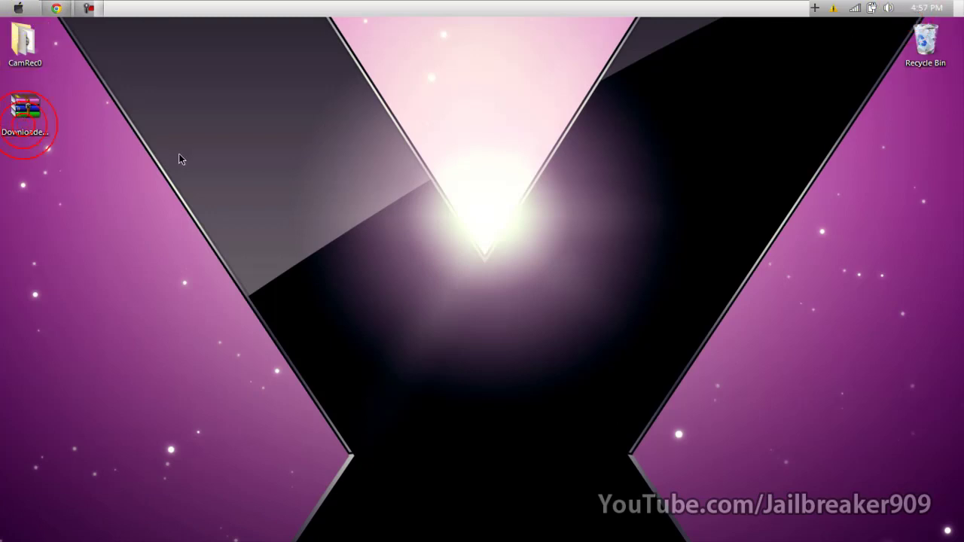
- Extract DownloaderPC.zip onto the desktop with WinRAR's Extract Here
{"action": "left_click_drag", "start_coordinate": [181, 159], "coordinate": [182, 161]}
{"action": "double_click", "coordinate": [204, 174]}
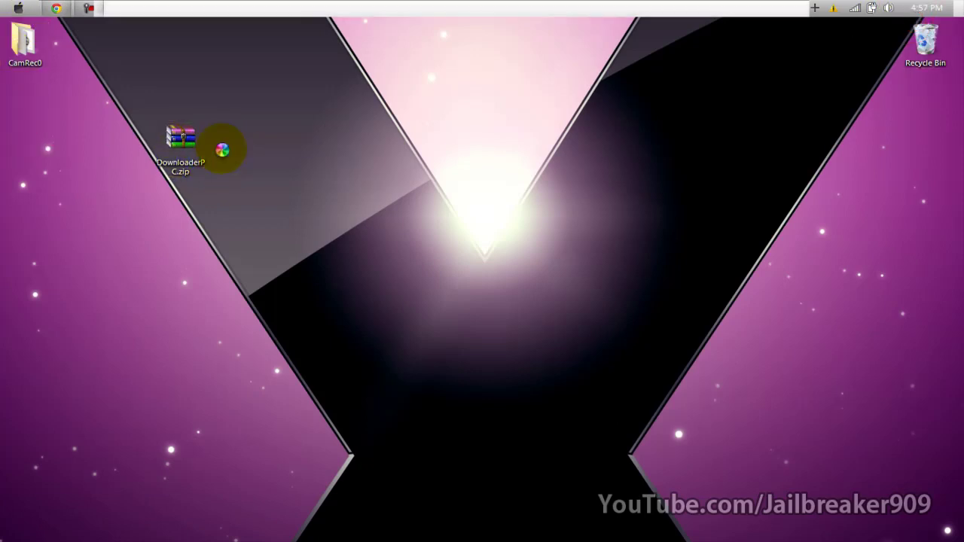
{"action": "right_click", "coordinate": [187, 152]}
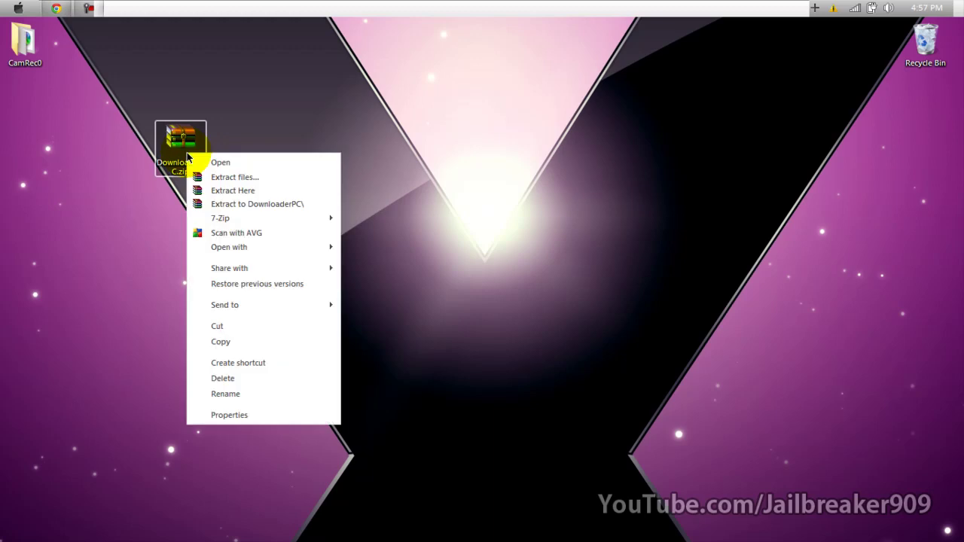
{"action": "left_click", "coordinate": [222, 194]}
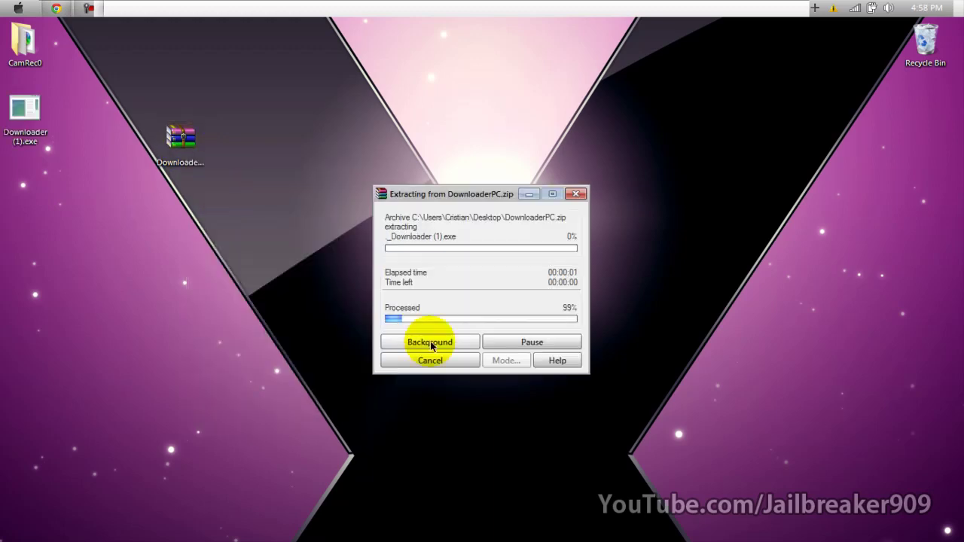
{"action": "left_click", "coordinate": [430, 343]}
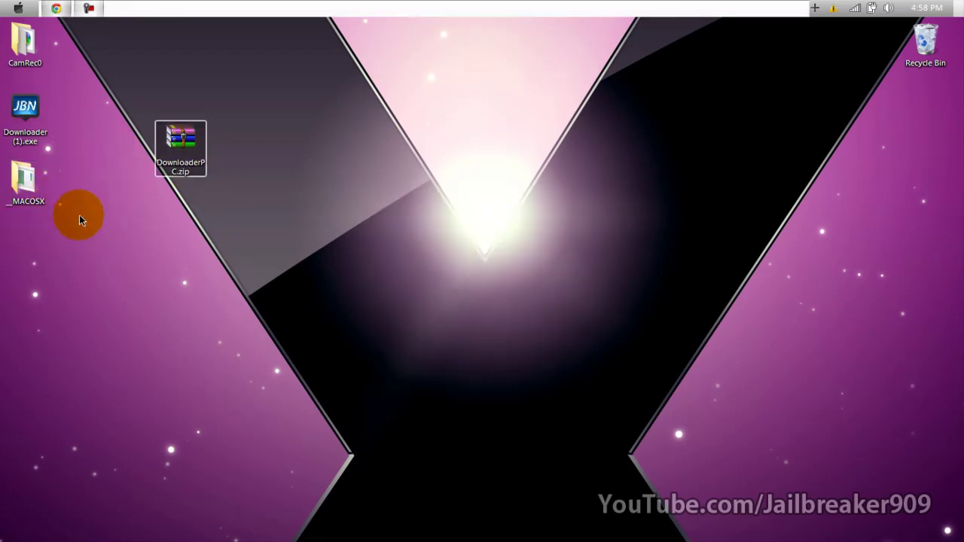
- Delete the __MACOSX folder and place Downloader (1).exe at the desktop centre
{"action": "left_click_drag", "start_coordinate": [79, 214], "coordinate": [19, 102]}
{"action": "left_click_drag", "start_coordinate": [305, 162], "coordinate": [307, 162]}
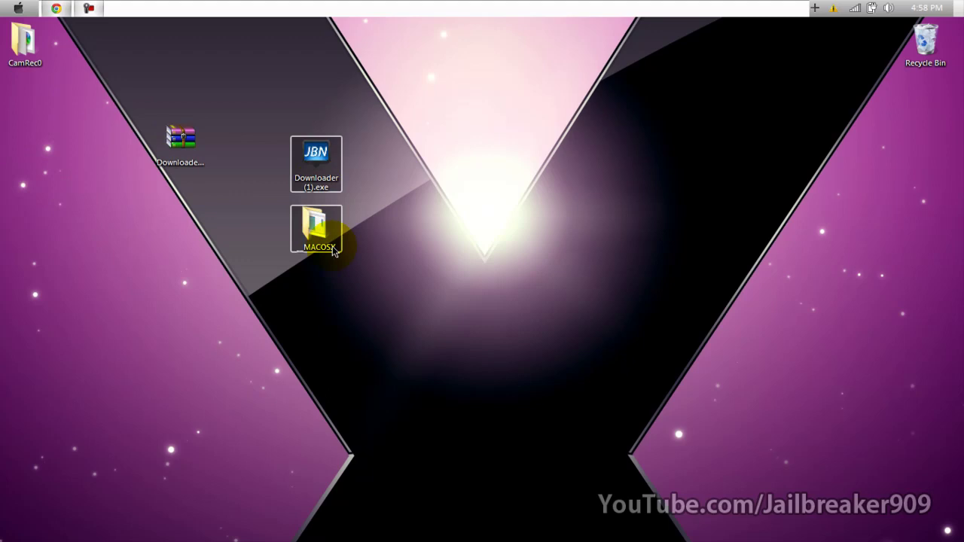
{"action": "left_click", "coordinate": [316, 229]}
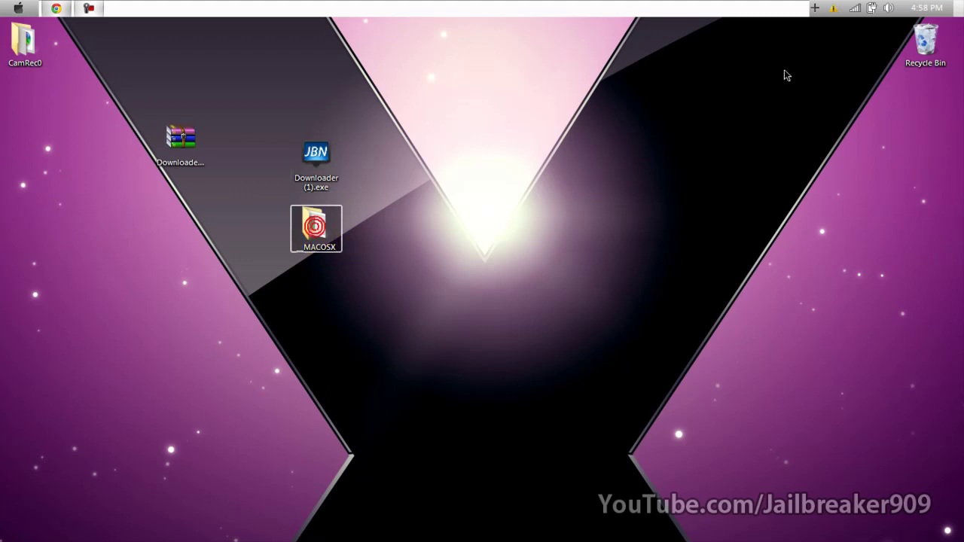
{"action": "left_click_drag", "start_coordinate": [316, 230], "coordinate": [934, 46]}
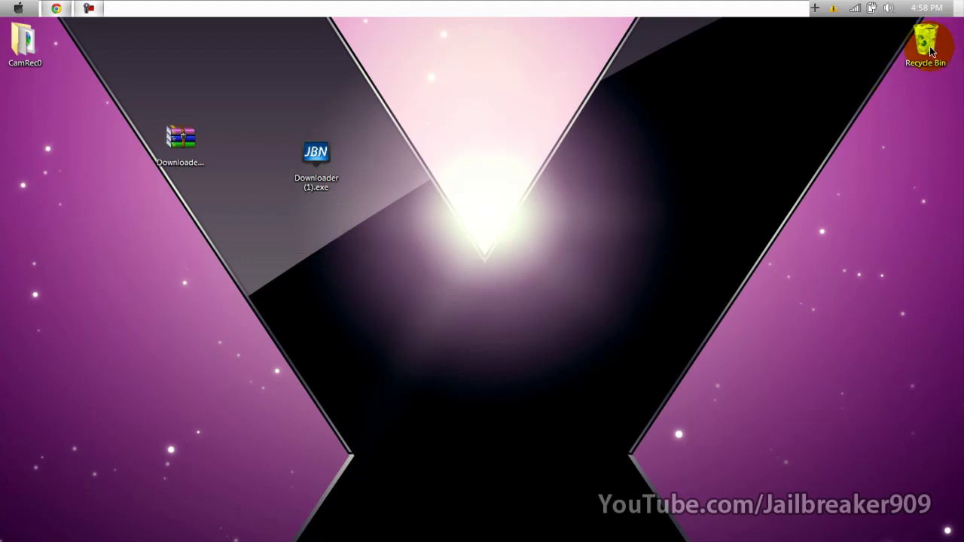
{"action": "double_click", "coordinate": [320, 160]}
{"action": "left_click_drag", "start_coordinate": [330, 162], "coordinate": [499, 252]}
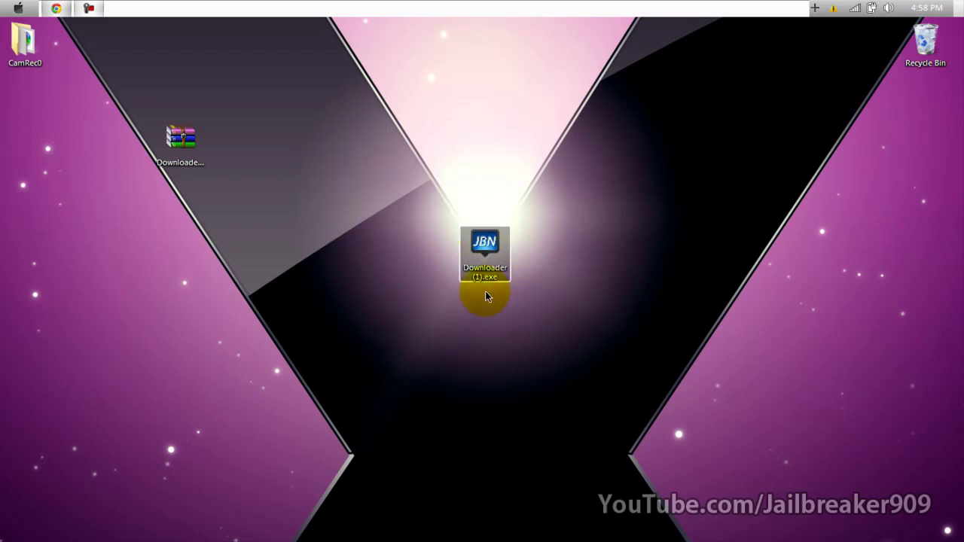
- Launch Downloader (1).exe and shift its window slightly lower
{"action": "double_click", "coordinate": [483, 270]}
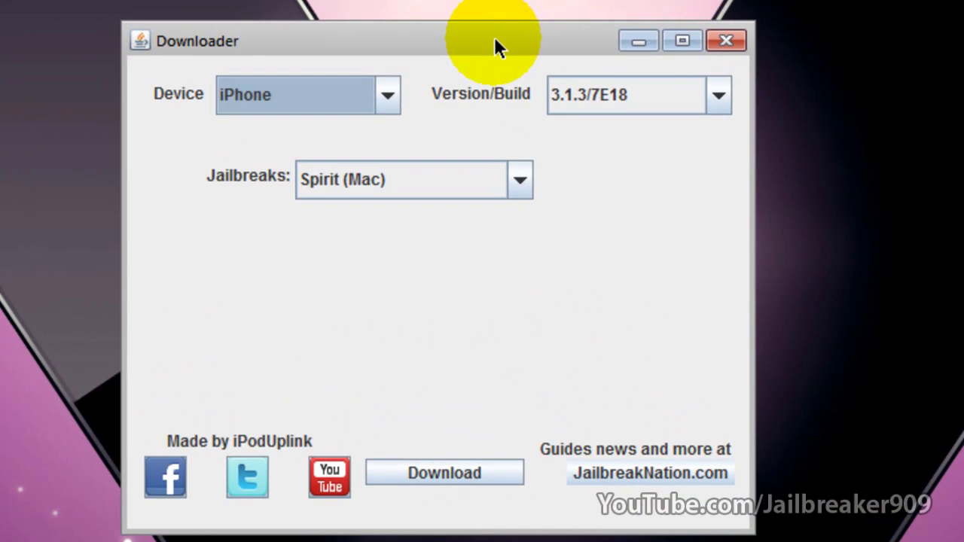
{"action": "left_click_drag", "start_coordinate": [495, 46], "coordinate": [495, 56]}
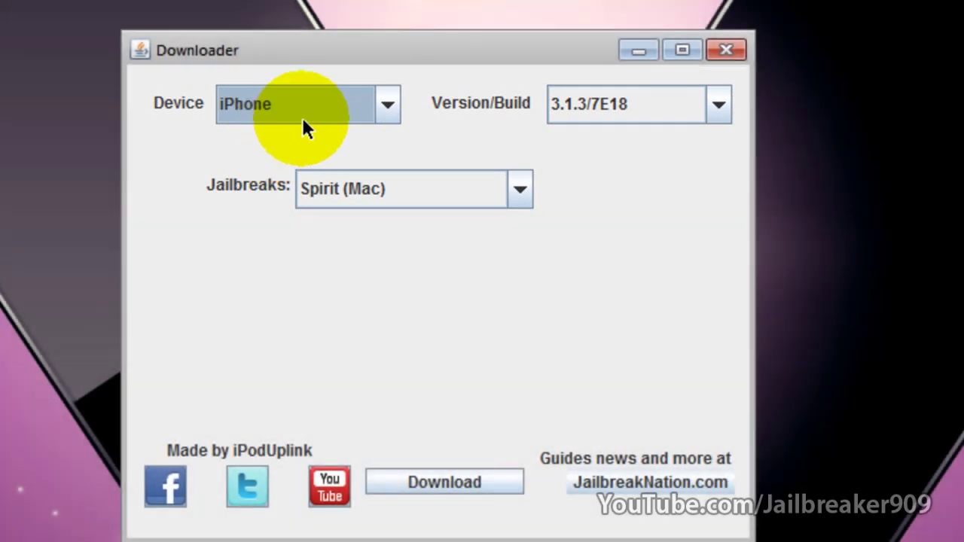
- Try iPhone 4 (CDMA), then choose iPhone 4 (GSM) as the device
{"action": "left_click", "coordinate": [302, 117]}
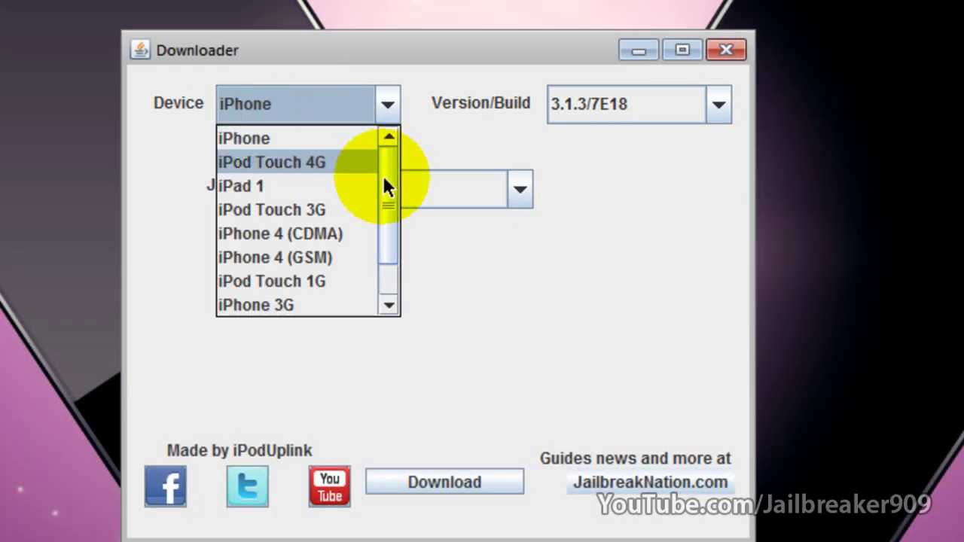
{"action": "mouse_move", "coordinate": [385, 188]}
{"action": "left_mouse_down"}
{"action": "mouse_move", "coordinate": [393, 248]}
{"action": "mouse_move", "coordinate": [382, 159]}
{"action": "mouse_move", "coordinate": [381, 225]}
{"action": "left_mouse_up"}
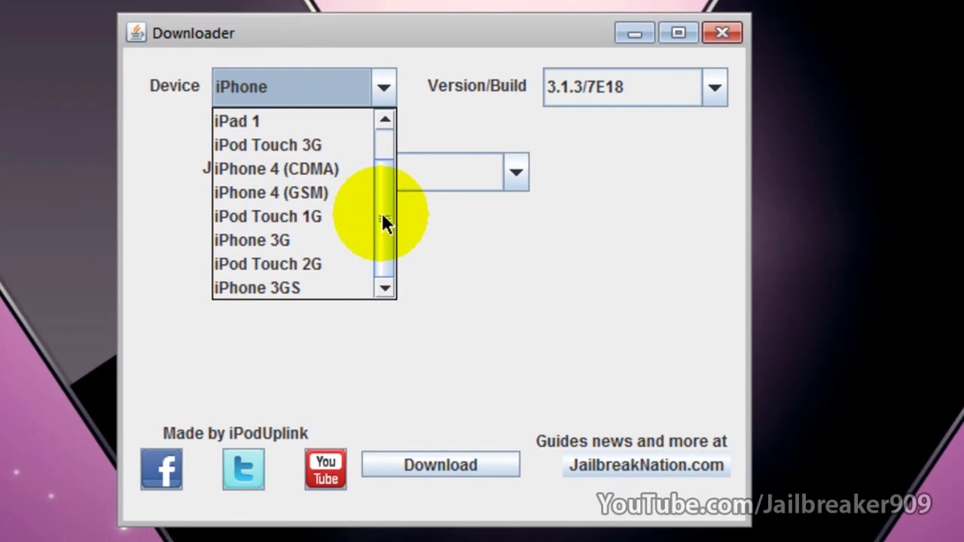
{"action": "mouse_move", "coordinate": [379, 209]}
{"action": "left_mouse_down"}
{"action": "mouse_move", "coordinate": [376, 174]}
{"action": "mouse_move", "coordinate": [390, 208]}
{"action": "left_mouse_up"}
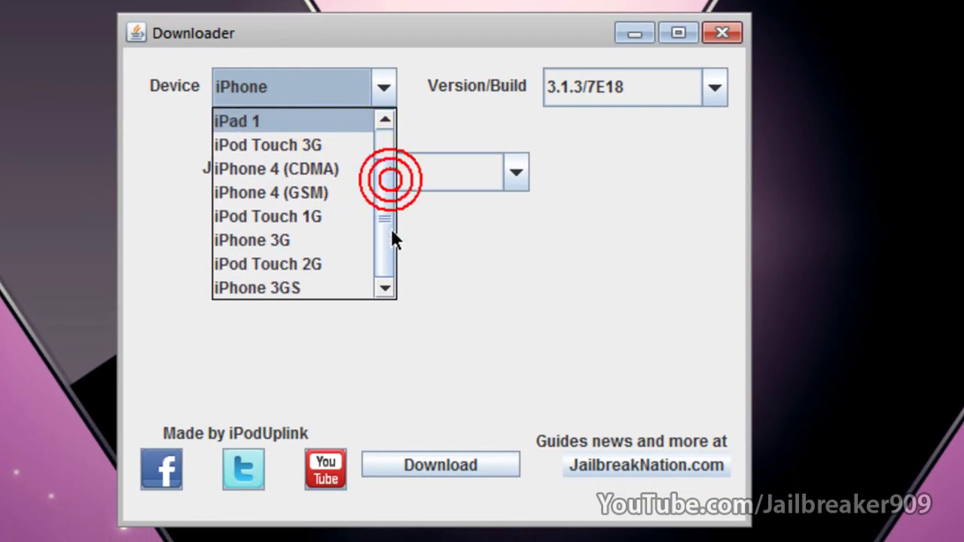
{"action": "left_click", "coordinate": [324, 176]}
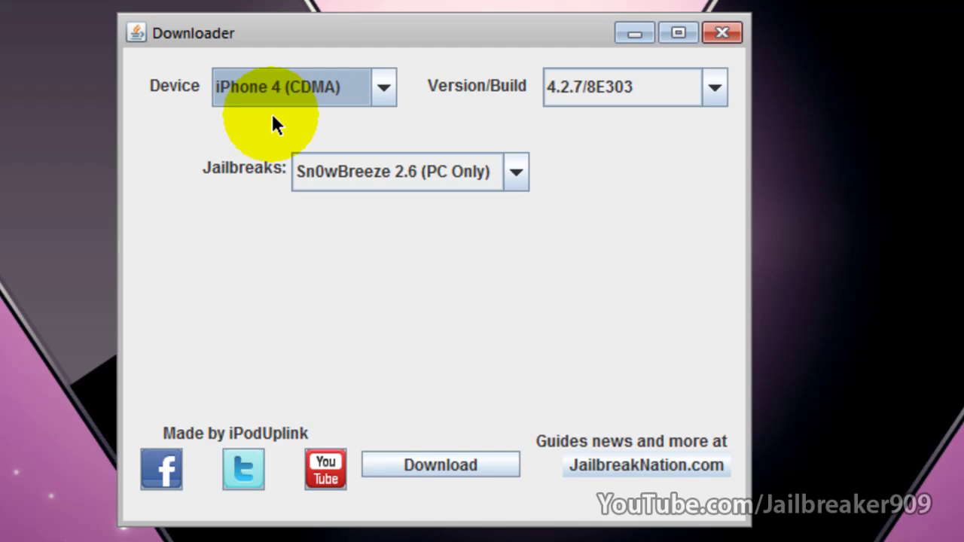
{"action": "left_click", "coordinate": [274, 91]}
{"action": "left_click", "coordinate": [320, 188]}
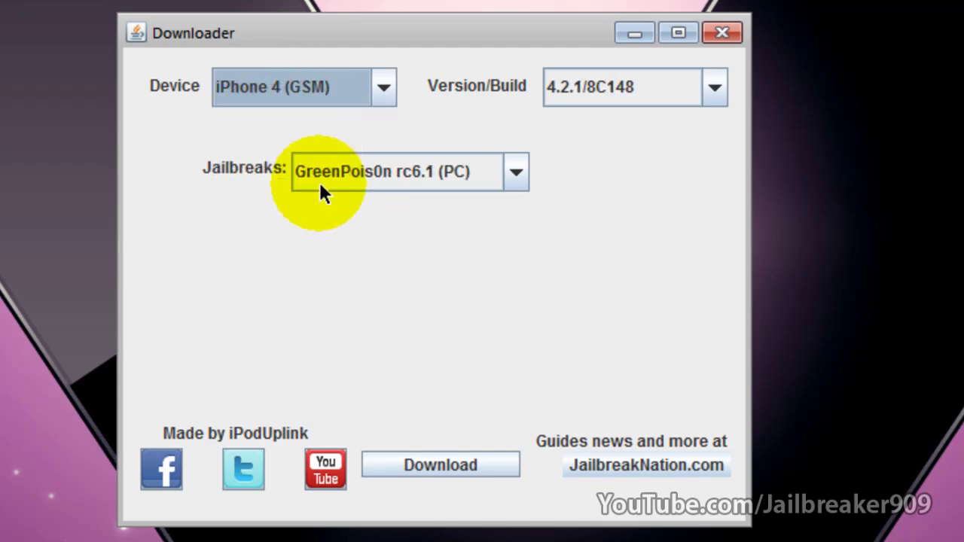
- Pick firmware 4.3.3/8J2 and review the offered jailbreaks, including Sn0wBreeze 2.7.1
{"action": "left_click", "coordinate": [607, 91]}
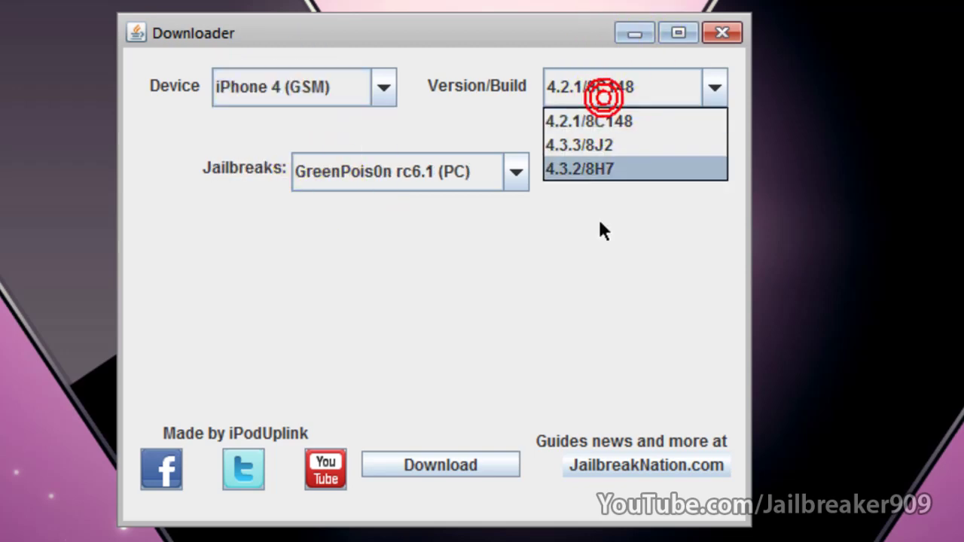
{"action": "left_click", "coordinate": [592, 144]}
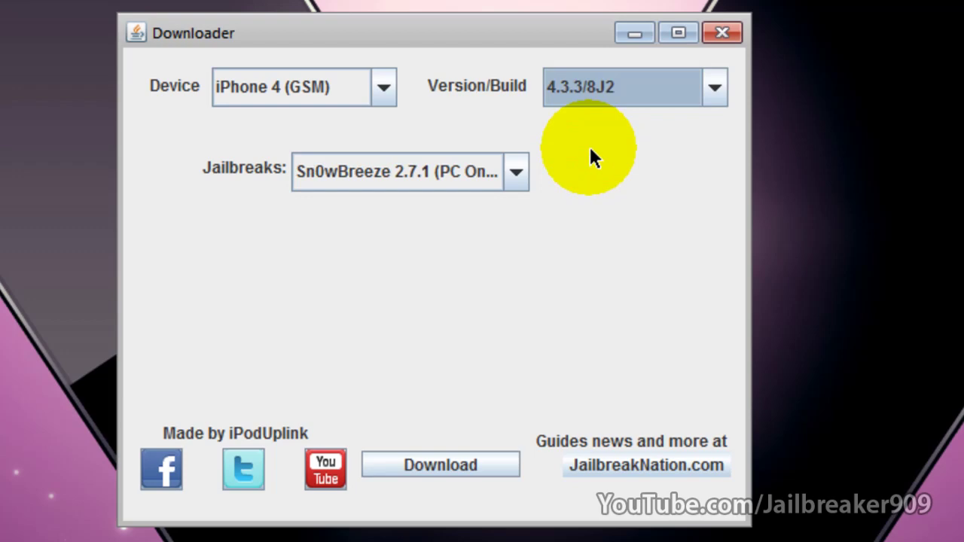
{"action": "left_click", "coordinate": [502, 159]}
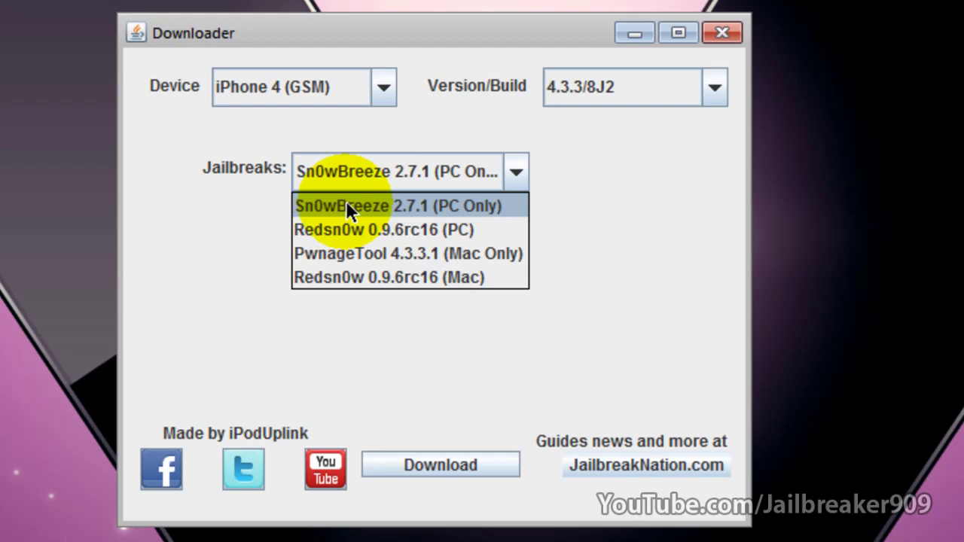
- Switch the device to iPod Touch 2G and download GreenPois0n rc6.1 (PC)
{"action": "left_click", "coordinate": [354, 88]}
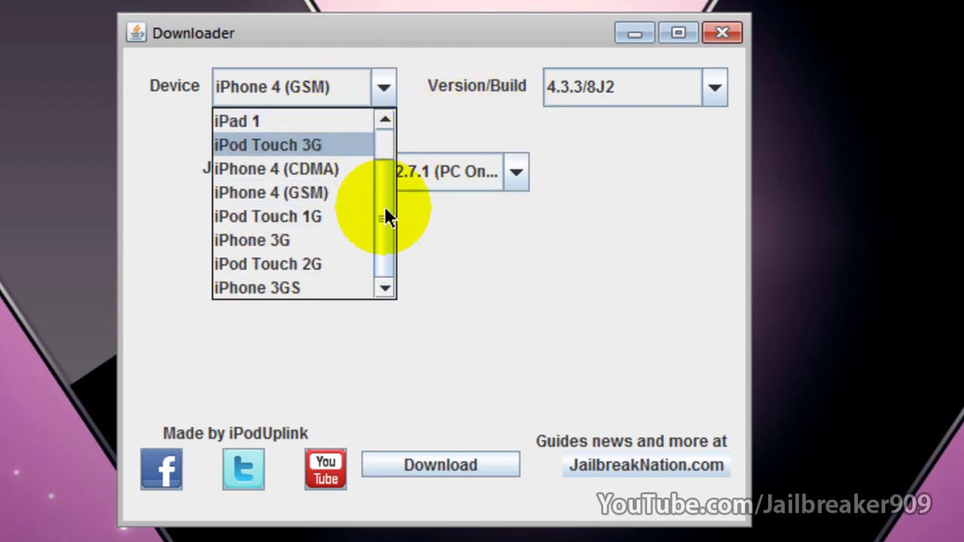
{"action": "left_click", "coordinate": [315, 269]}
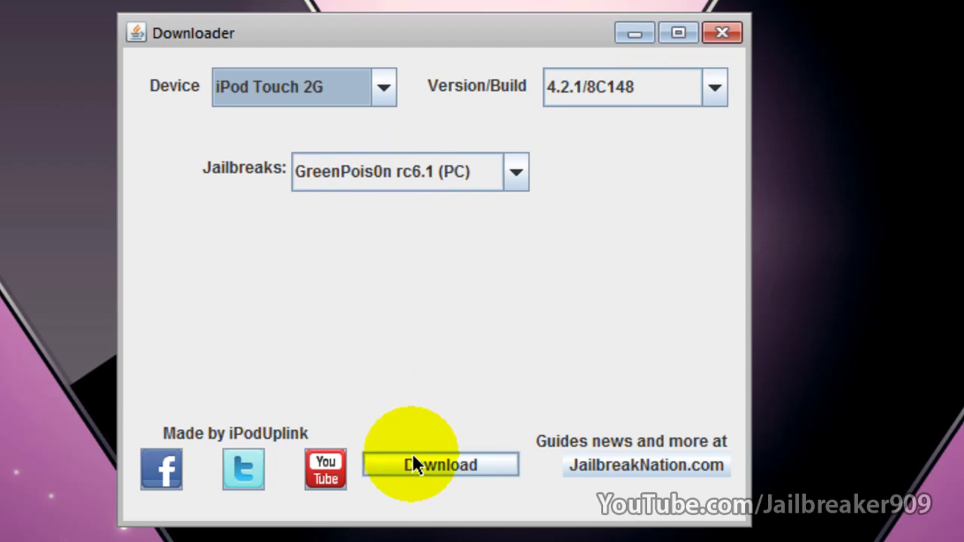
{"action": "left_click", "coordinate": [467, 461]}
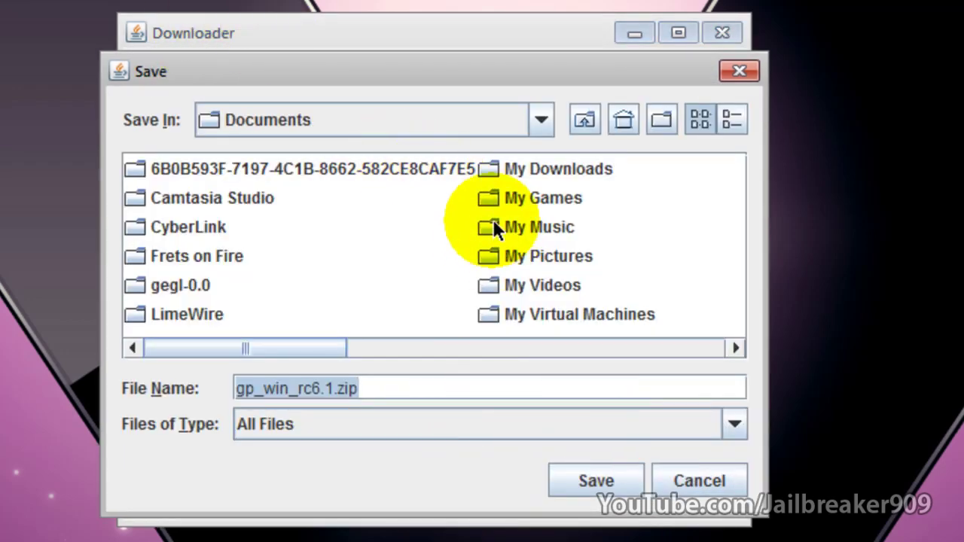
- Save gp_win_rc6.1.zip to the Desktop and let the 2MB download finish
{"action": "left_click", "coordinate": [545, 120]}
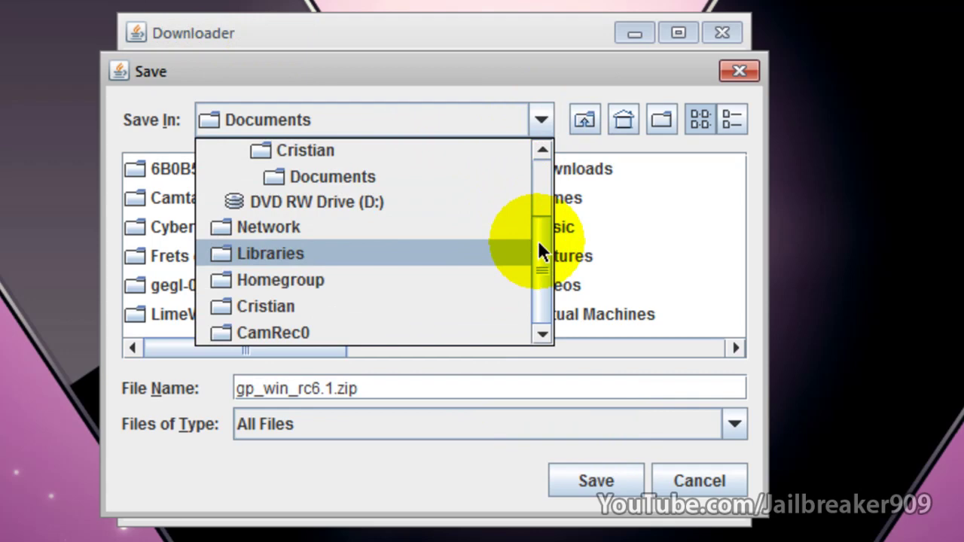
{"action": "left_click_drag", "start_coordinate": [539, 243], "coordinate": [557, 161]}
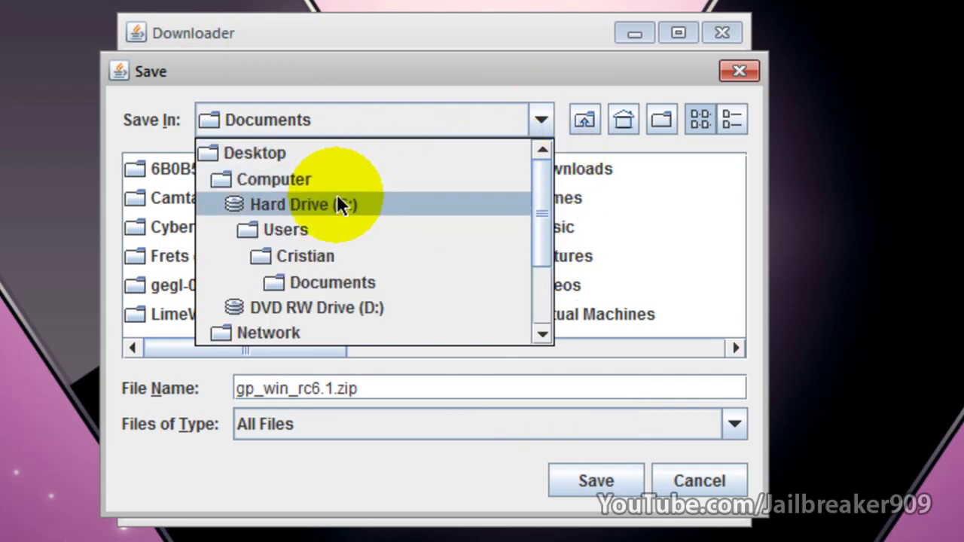
{"action": "left_click", "coordinate": [333, 151]}
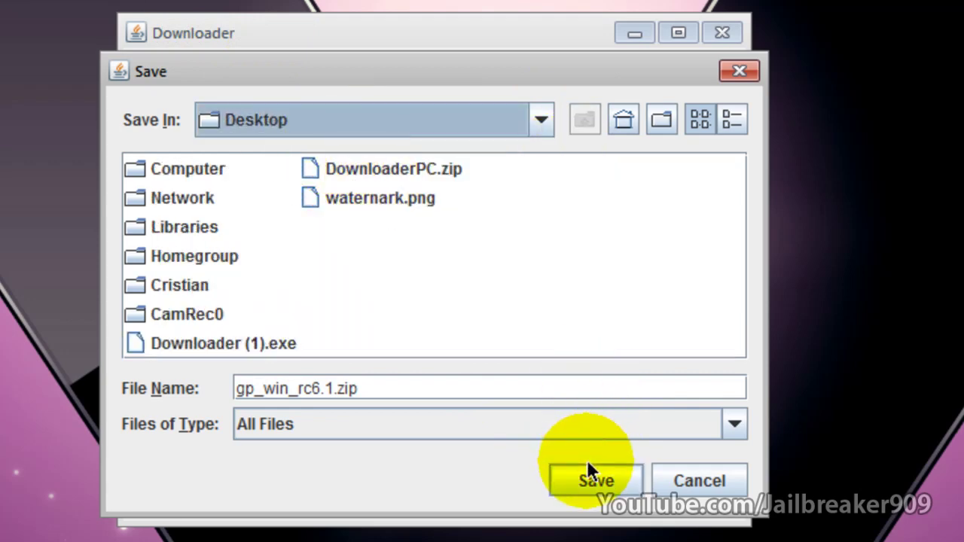
{"action": "left_click", "coordinate": [578, 486]}
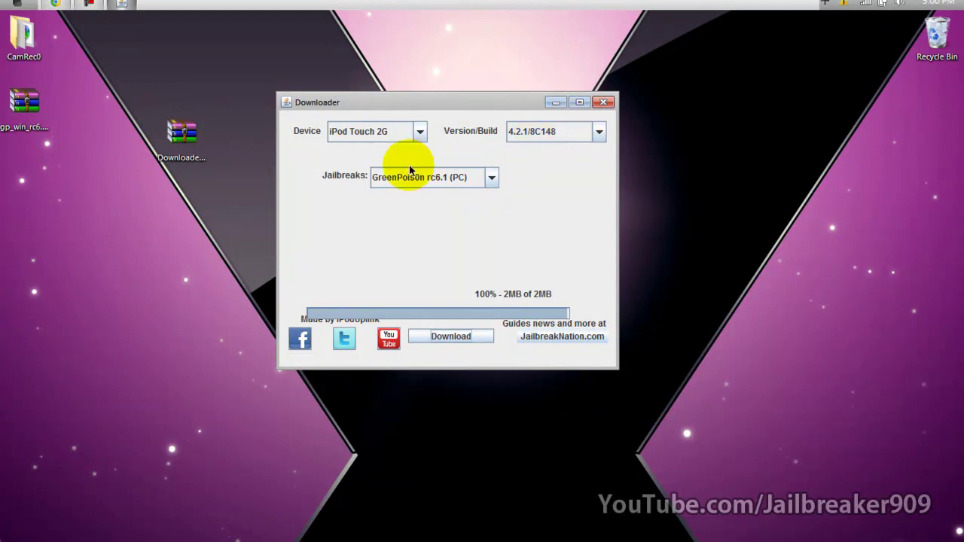
- Place the GreenPois0n zip beneath the Downloader zip and reposition the Downloader window
{"action": "left_click", "coordinate": [11, 106]}
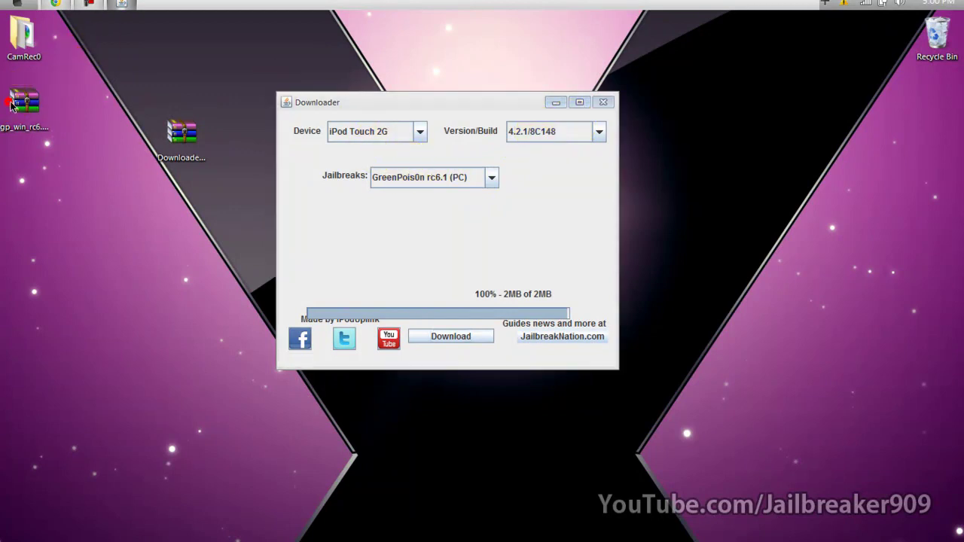
{"action": "mouse_move", "coordinate": [174, 257]}
{"action": "left_mouse_down"}
{"action": "mouse_move", "coordinate": [172, 228]}
{"action": "mouse_move", "coordinate": [224, 280]}
{"action": "mouse_move", "coordinate": [149, 209]}
{"action": "left_mouse_up"}
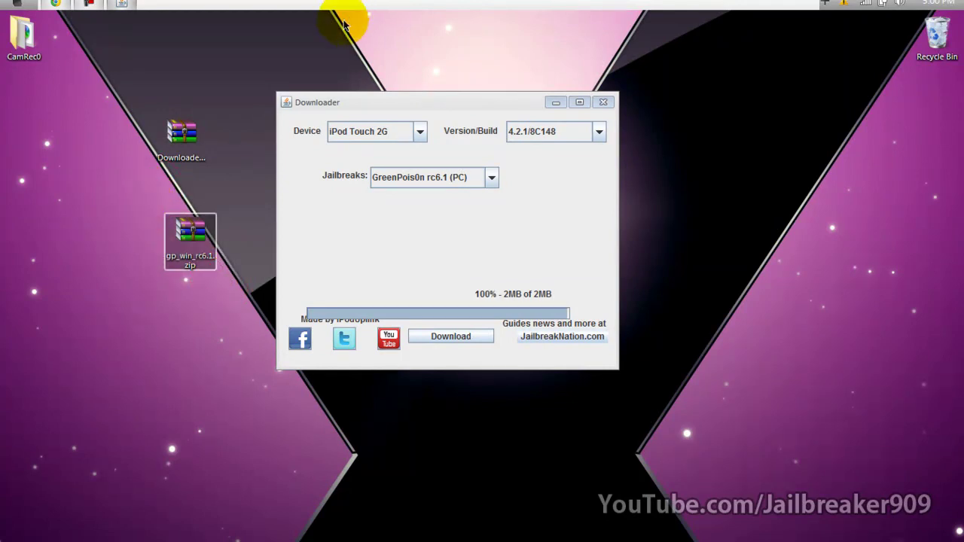
{"action": "mouse_move", "coordinate": [321, 102]}
{"action": "left_mouse_down"}
{"action": "mouse_move", "coordinate": [480, 236]}
{"action": "mouse_move", "coordinate": [279, 183]}
{"action": "left_mouse_up"}
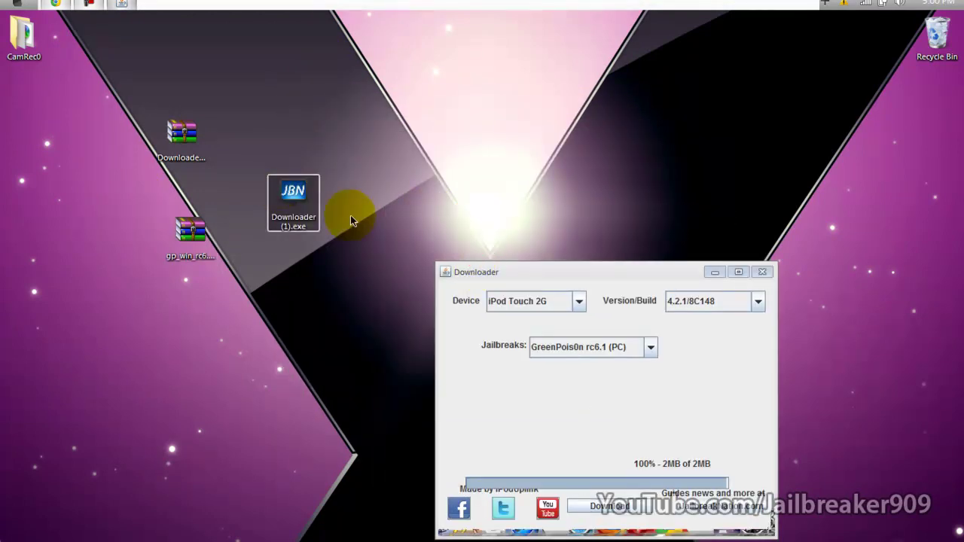
{"action": "left_click_drag", "start_coordinate": [525, 270], "coordinate": [474, 190]}
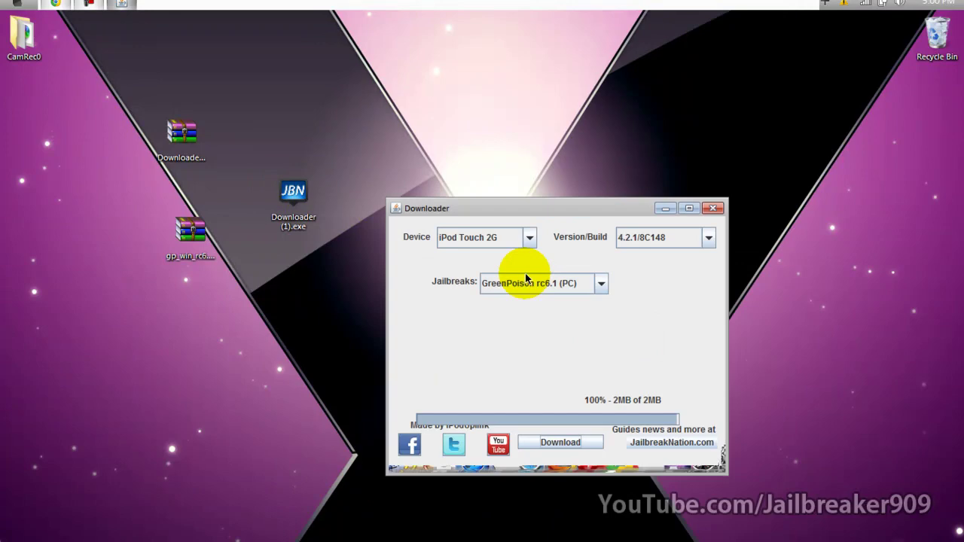
- Go to the JailbreakNation home page in Chrome and close the downloads bar
{"action": "left_click", "coordinate": [49, 3]}
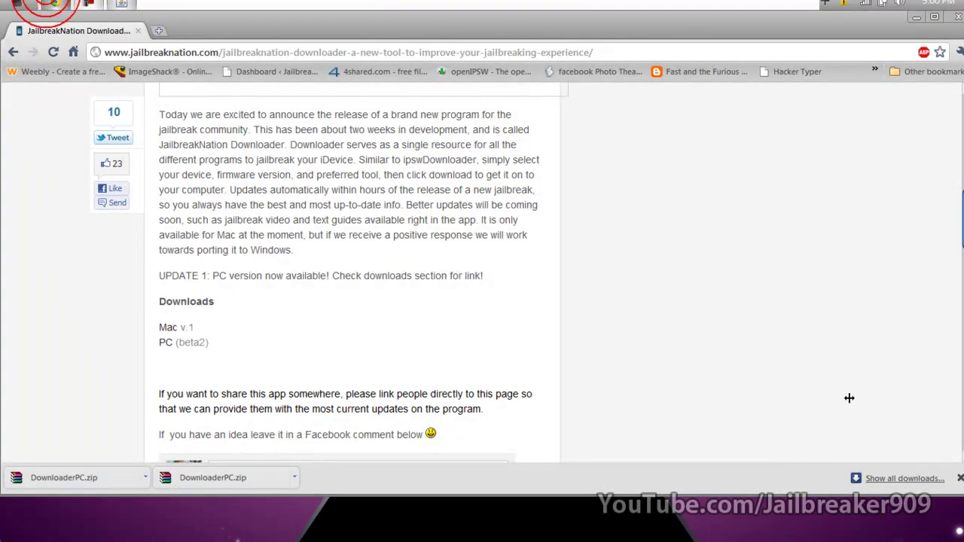
{"action": "left_click_drag", "start_coordinate": [959, 219], "coordinate": [960, 124]}
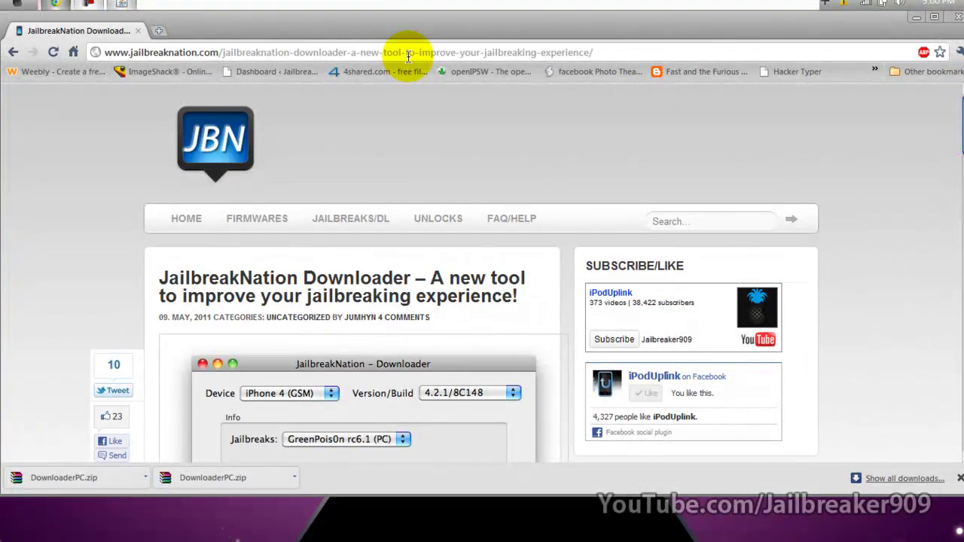
{"action": "left_click", "coordinate": [175, 221]}
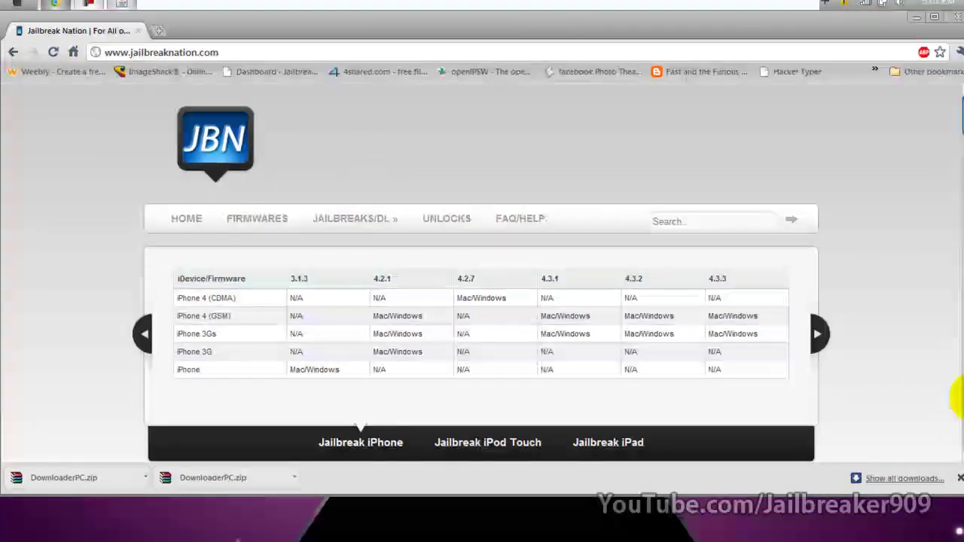
{"action": "left_click", "coordinate": [960, 478]}
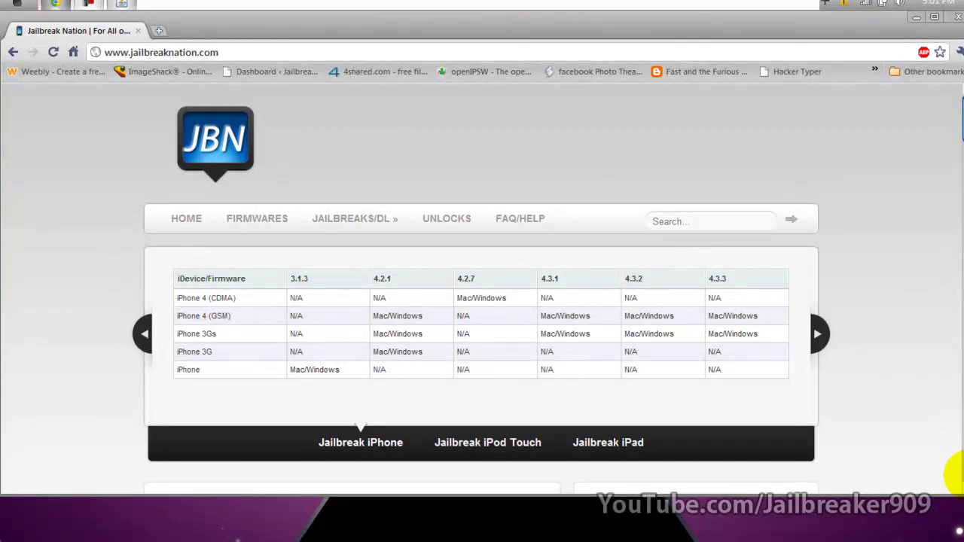